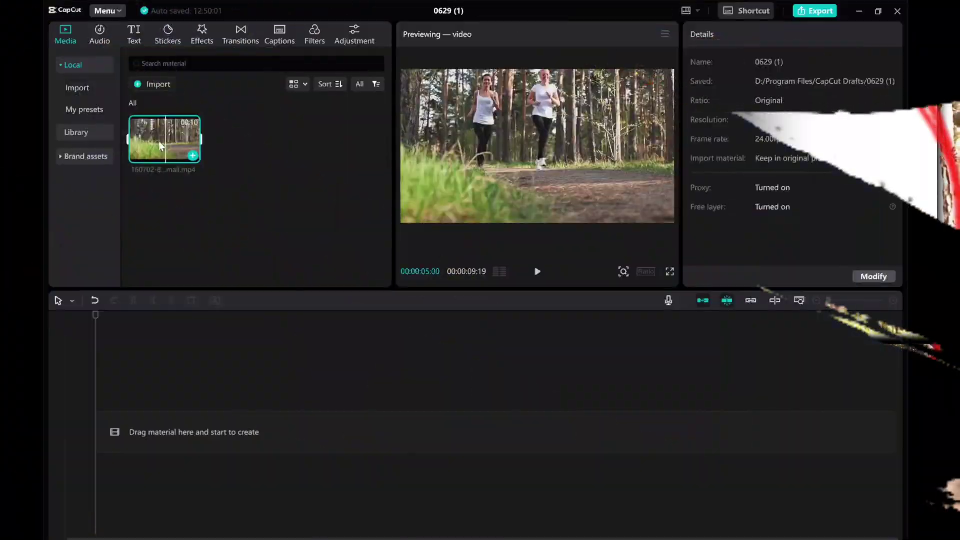
Preview the forest clip, add the stock white background, and layer the black background above it
click(538, 271)
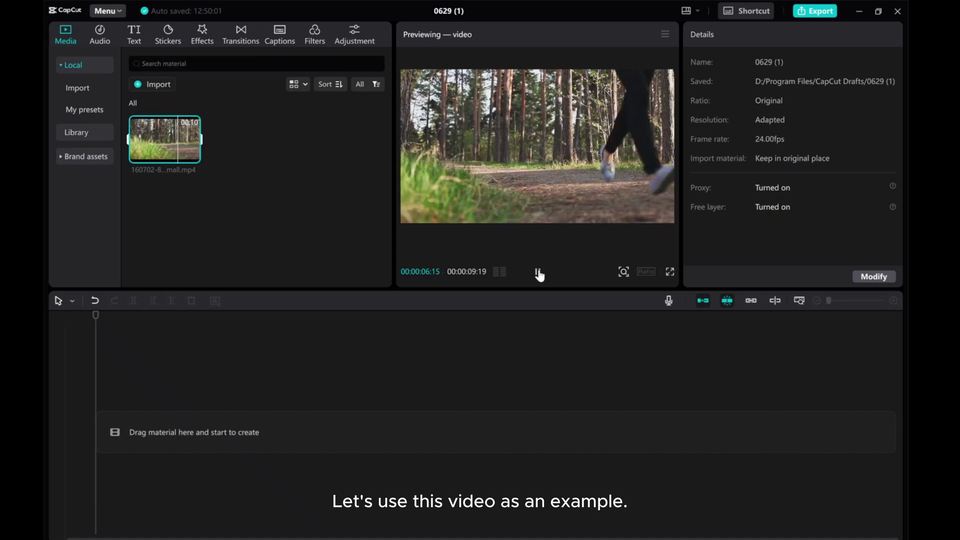
click(69, 133)
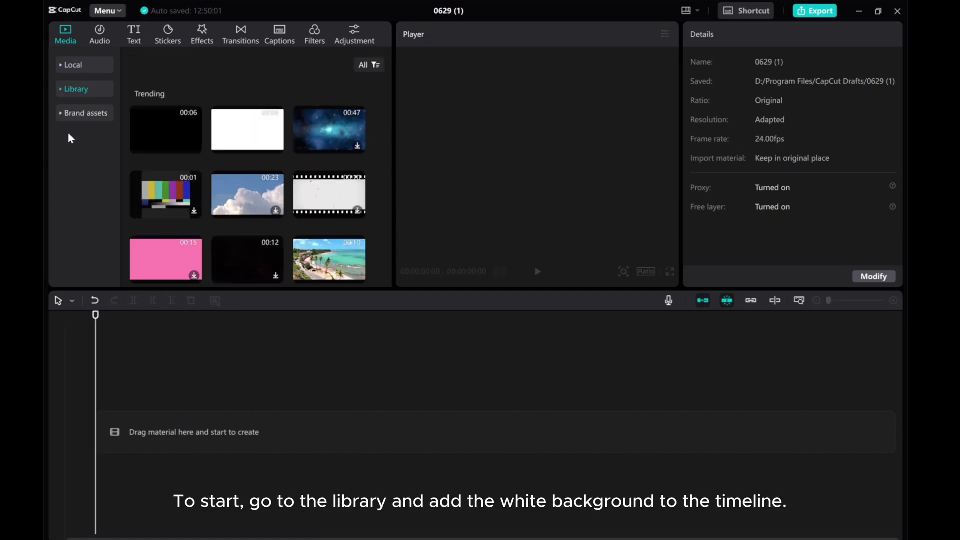
click(276, 146)
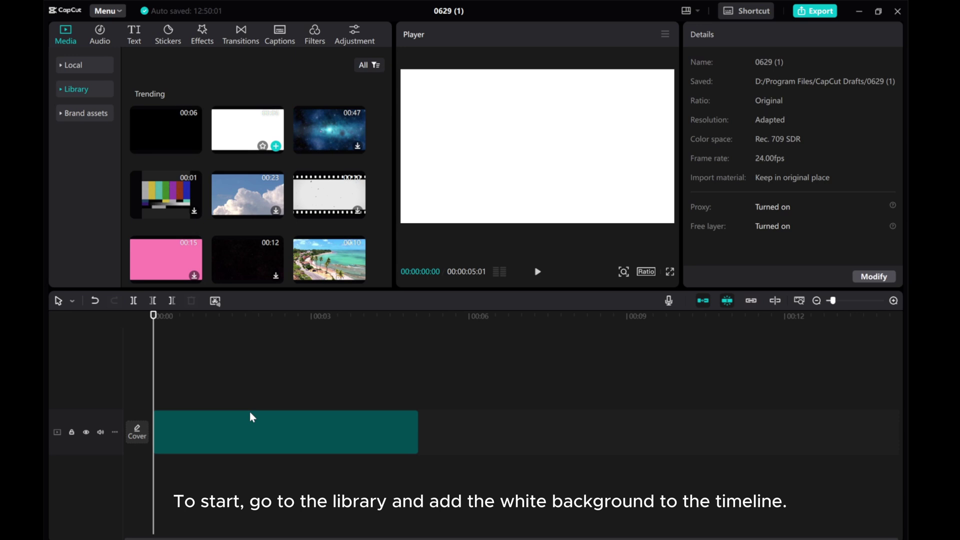
click(241, 435)
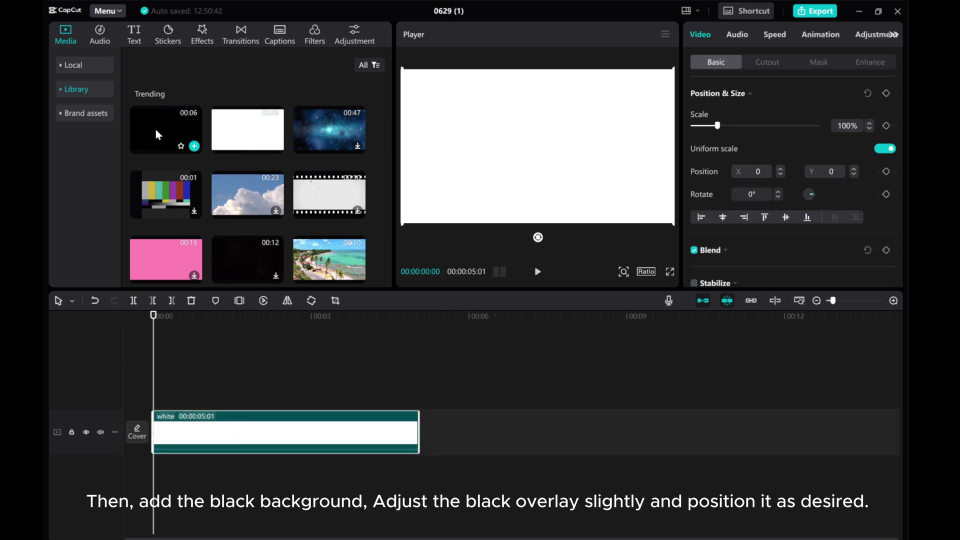
drag(155, 128, 151, 395)
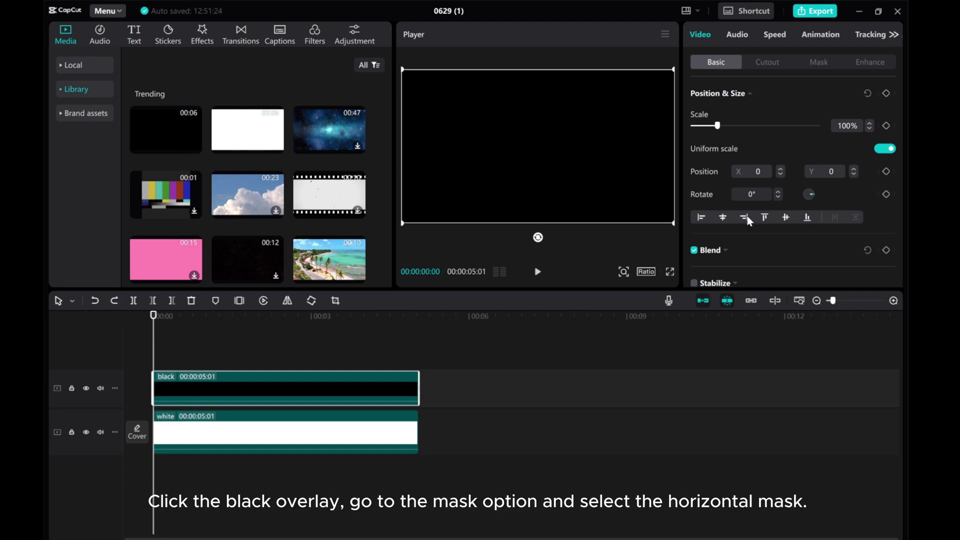
Give the black clip a horizontal mask rotated to -90°, shifted left, with about 89 feather
click(813, 64)
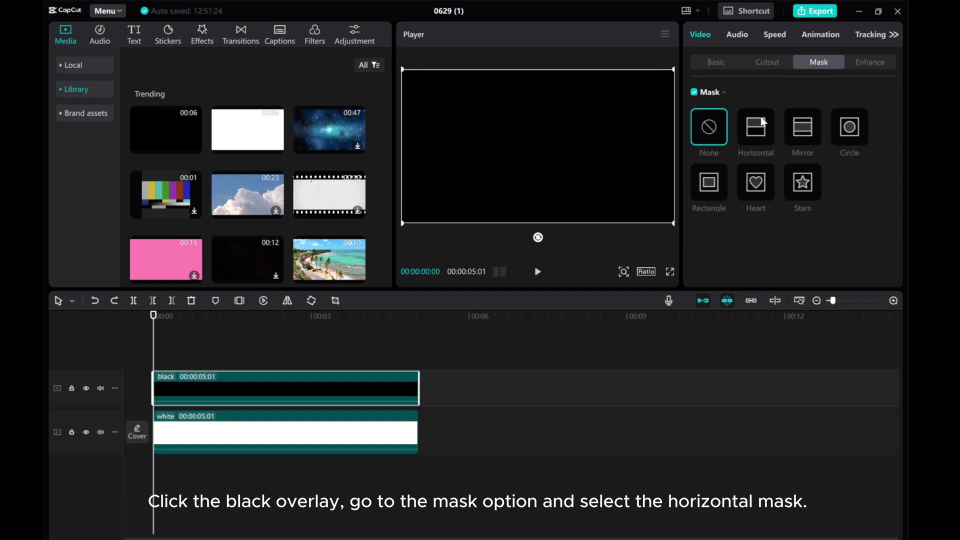
click(752, 135)
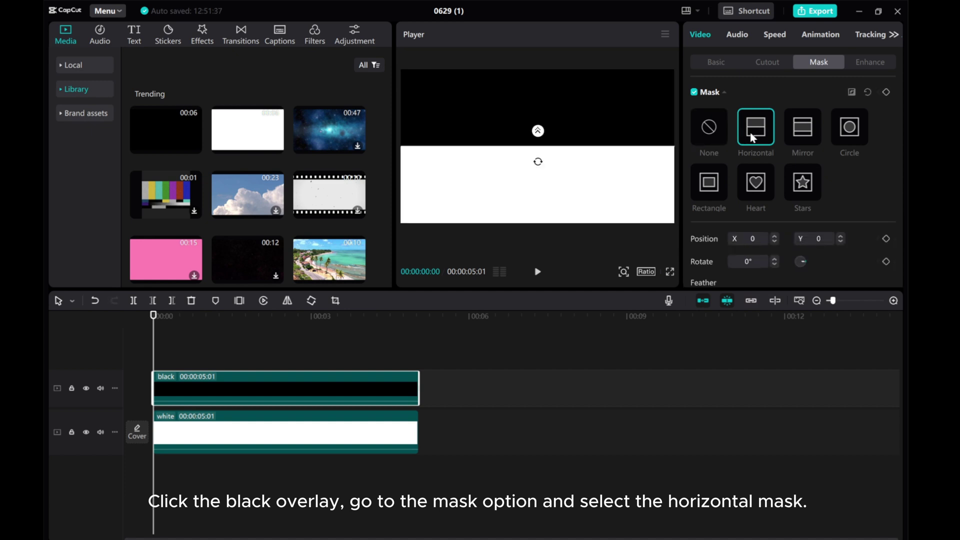
mouse_move(538, 161)
mouse_down()
mouse_move(562, 154)
mouse_move(558, 147)
mouse_move(513, 165)
mouse_up()
scroll(740, 222, down, 1)
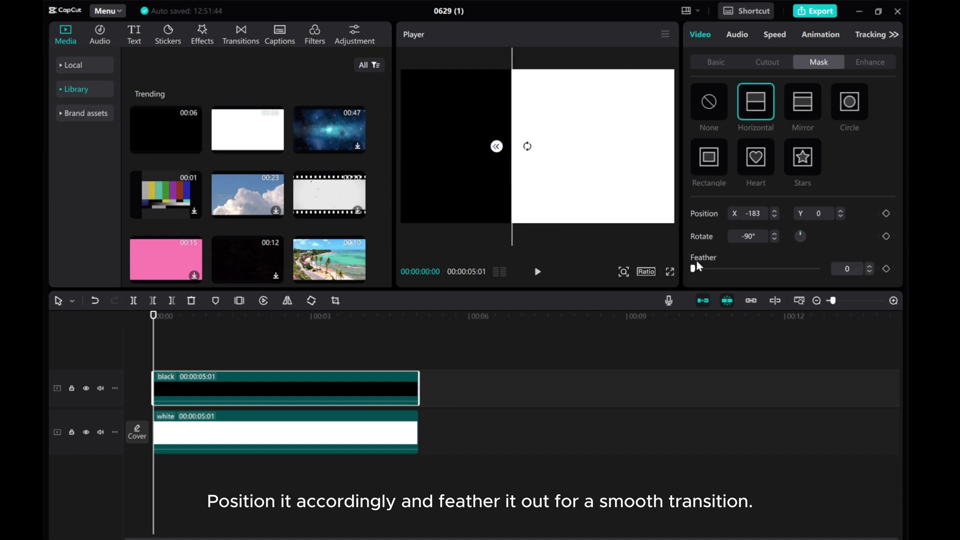
drag(693, 269, 807, 261)
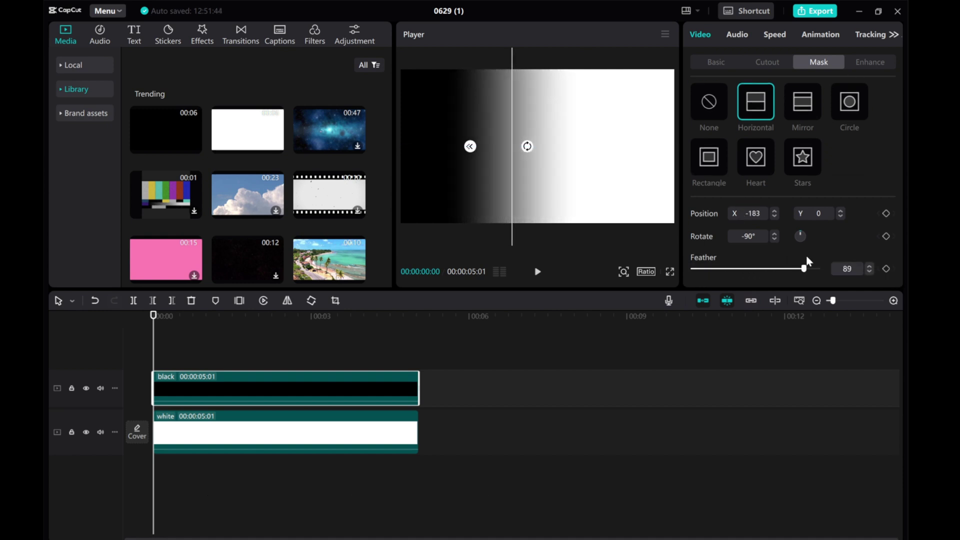
drag(511, 194, 474, 189)
Select both the black and white clips and combine them into Compound clip1
click(232, 359)
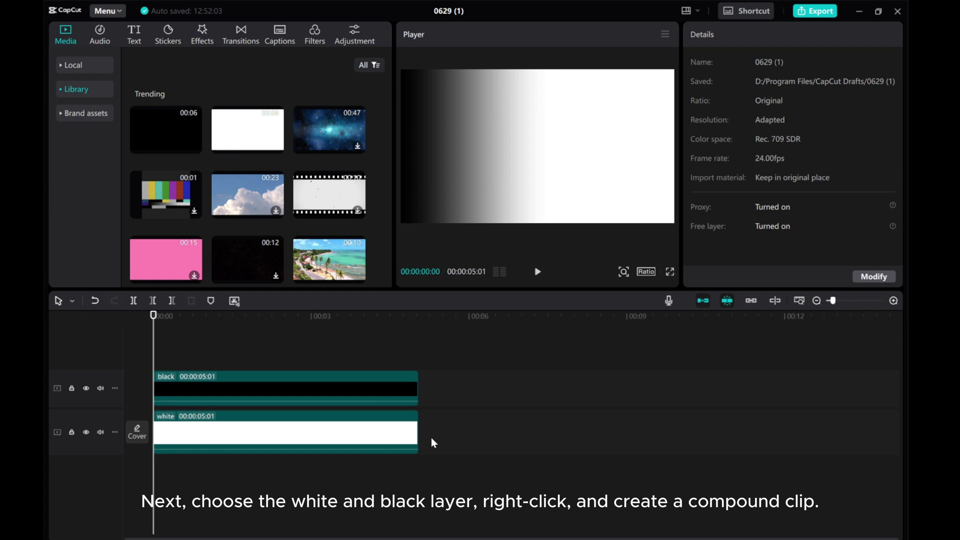
drag(431, 437, 241, 385)
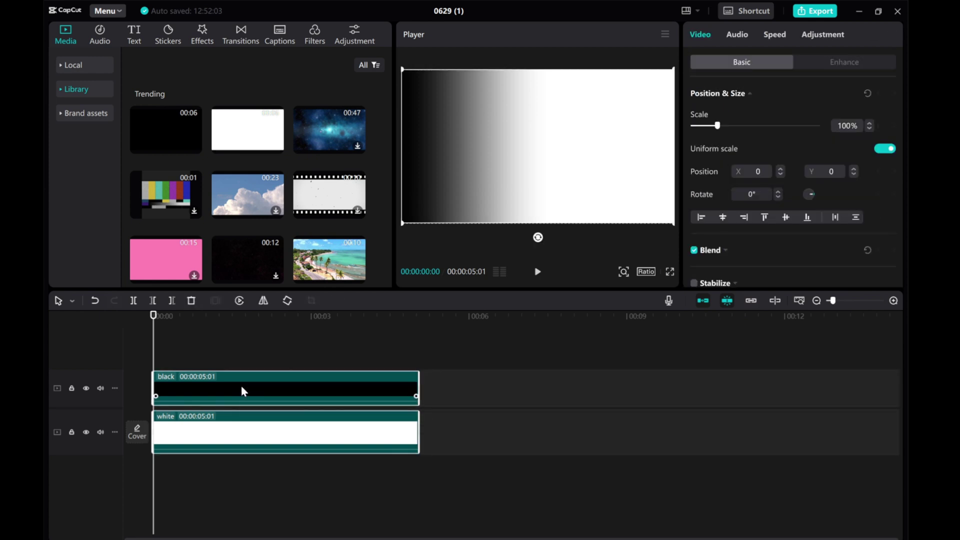
right_click(240, 386)
click(277, 312)
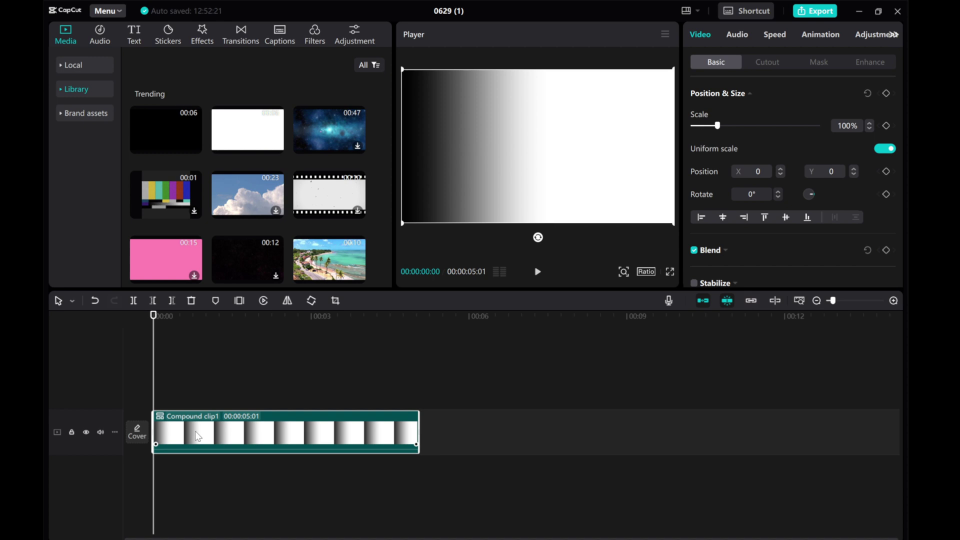
mouse_move(165, 259)
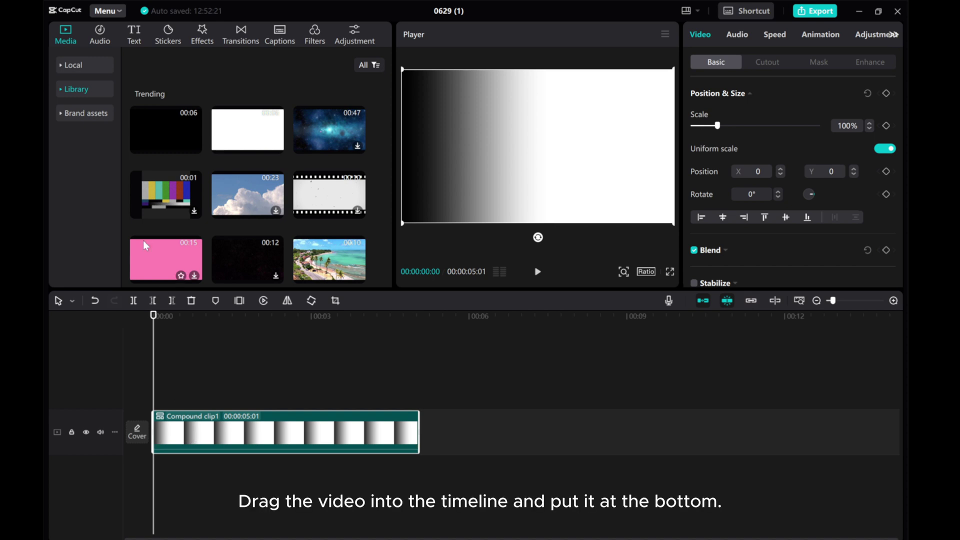
From local media, raise the compound clip a track and put the forest running video on the main track
click(63, 66)
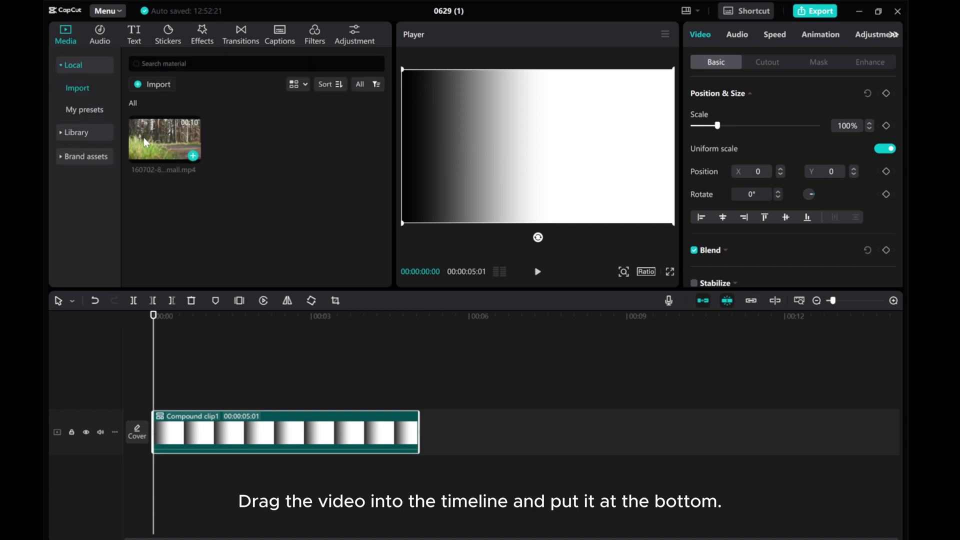
drag(144, 136, 172, 434)
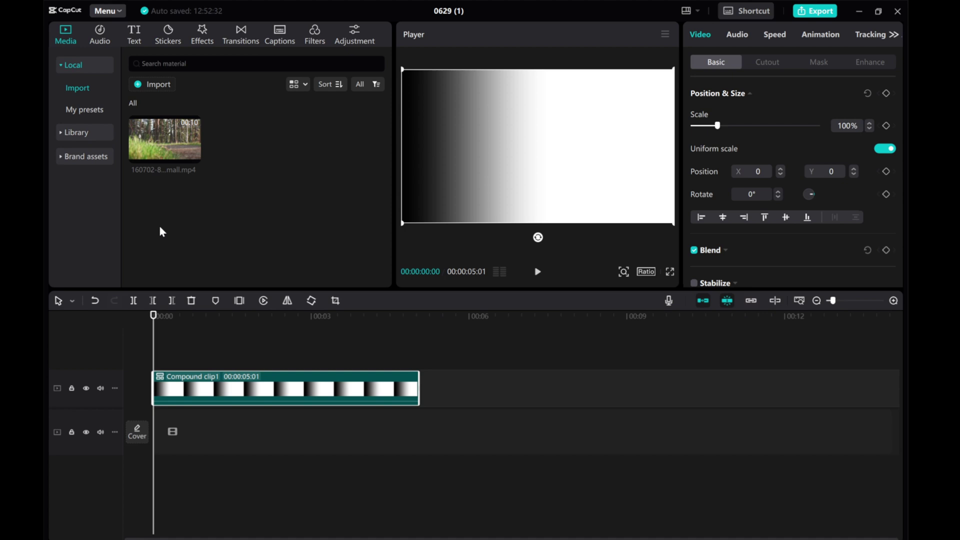
drag(160, 154, 171, 434)
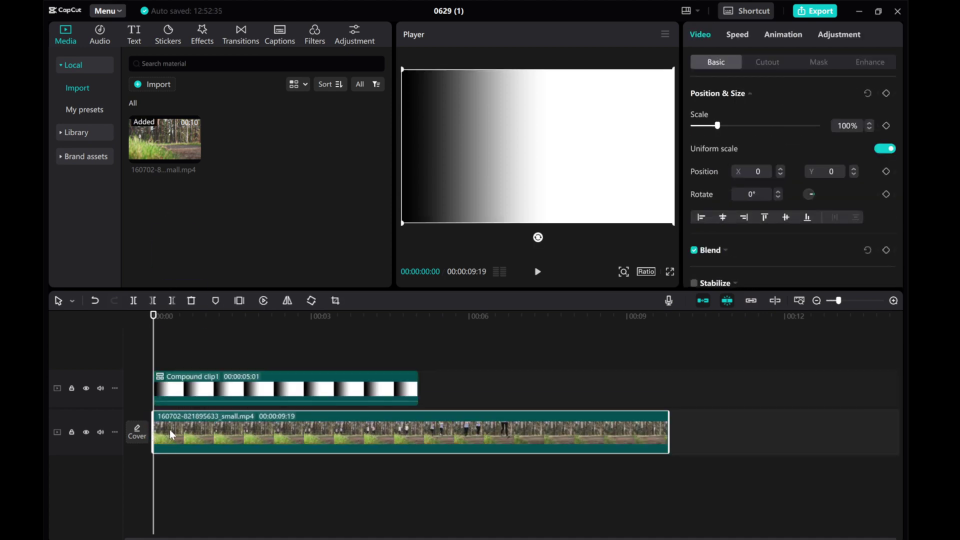
Freeze the gradient compound clip, delete the leftover original, and stretch the freeze to 00:00:09:19
click(173, 388)
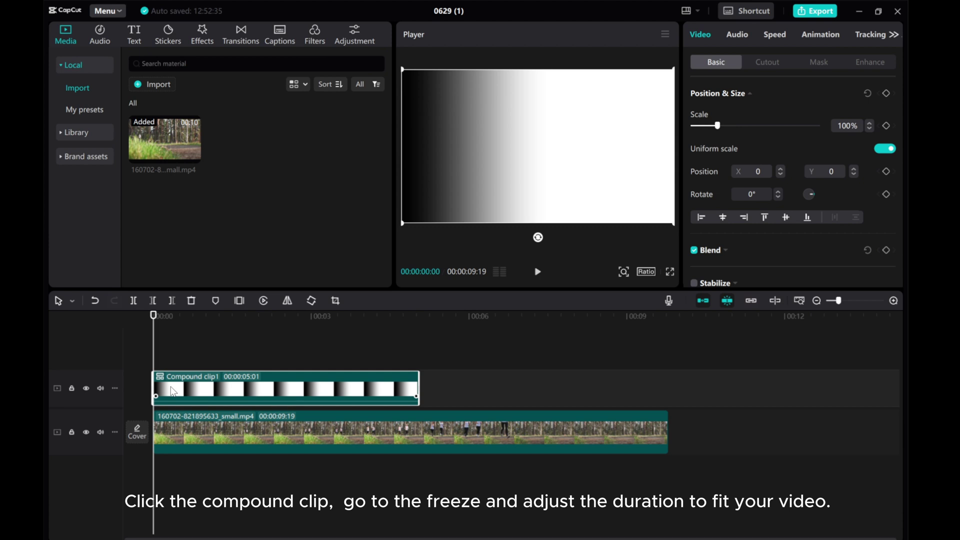
click(238, 301)
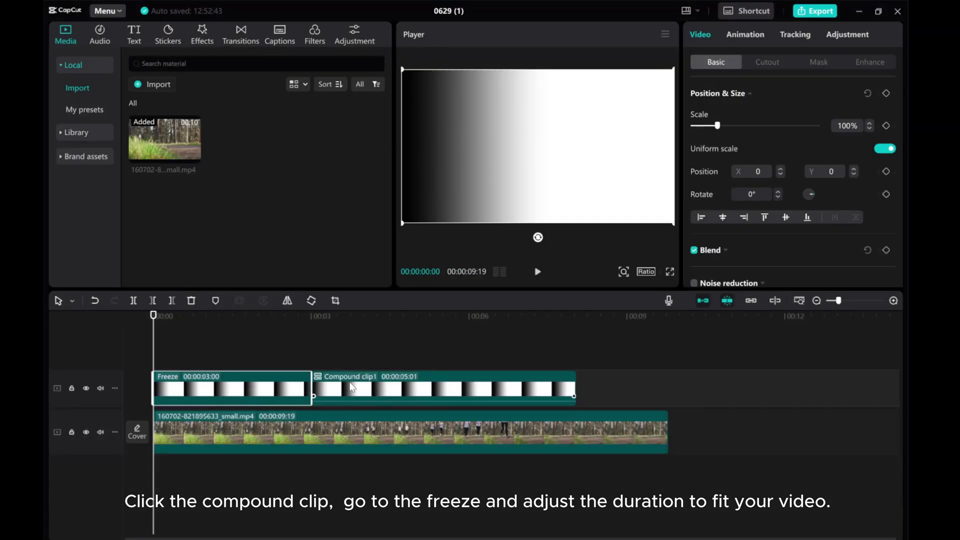
right_click(350, 387)
click(369, 209)
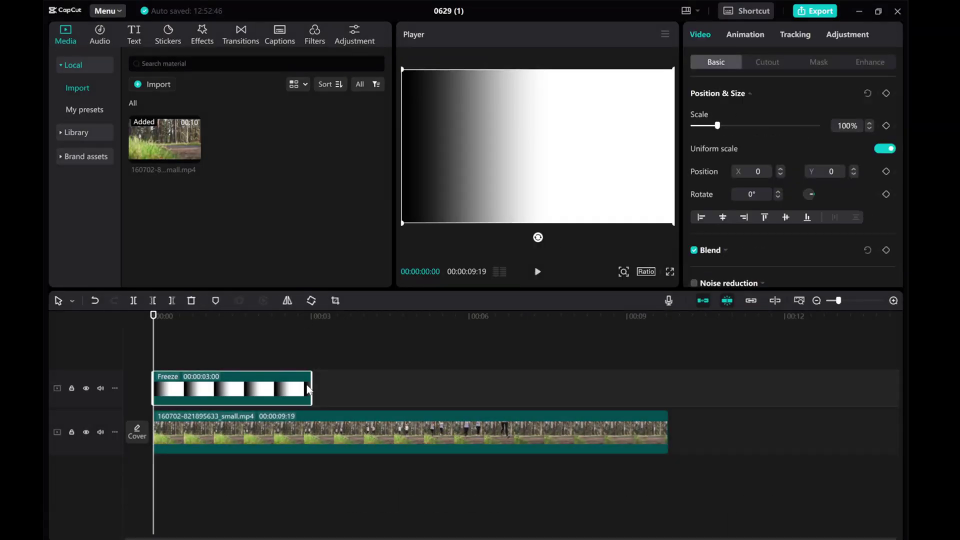
drag(311, 386, 667, 387)
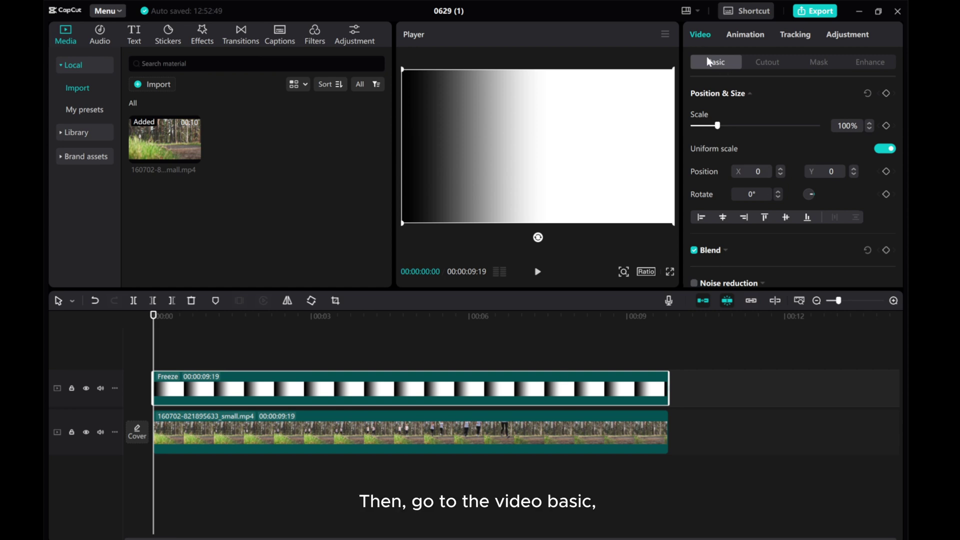
scroll(732, 220, down, 1)
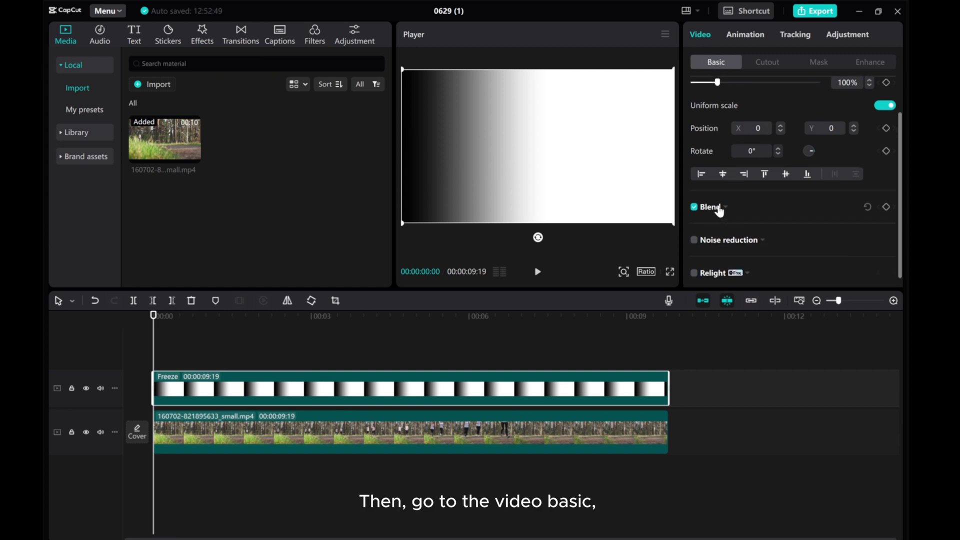
Set the gradient freeze clip's blend mode to Overlay with about 79% opacity
click(725, 206)
click(758, 233)
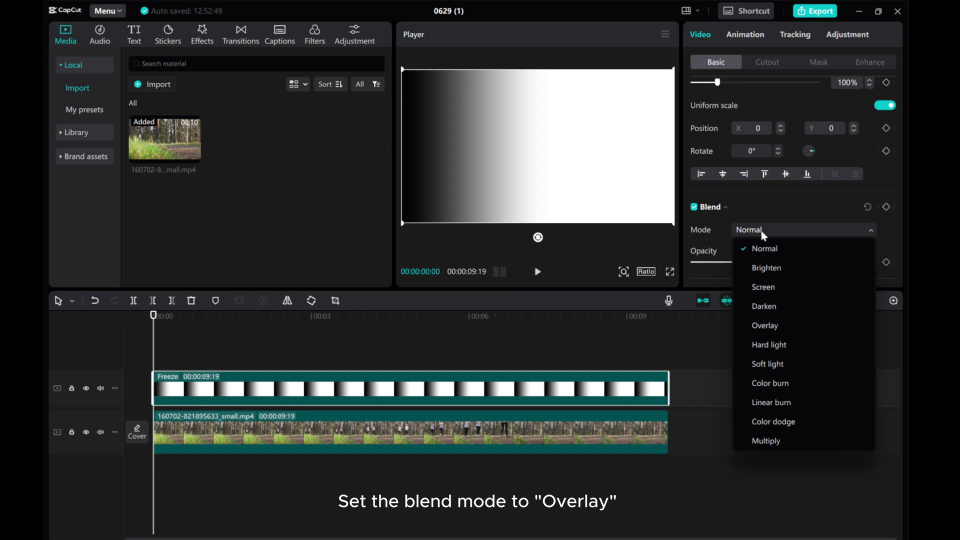
click(765, 325)
drag(816, 262, 776, 263)
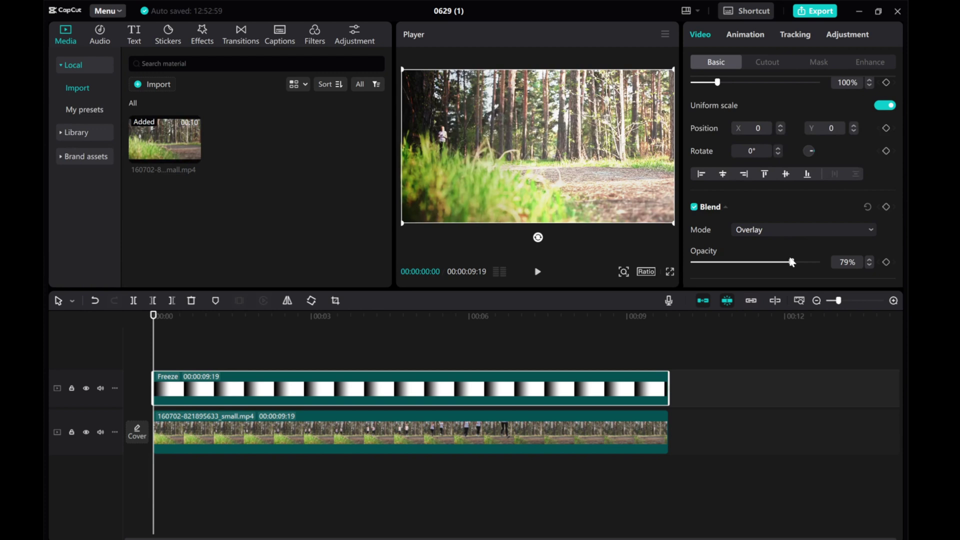
click(86, 388)
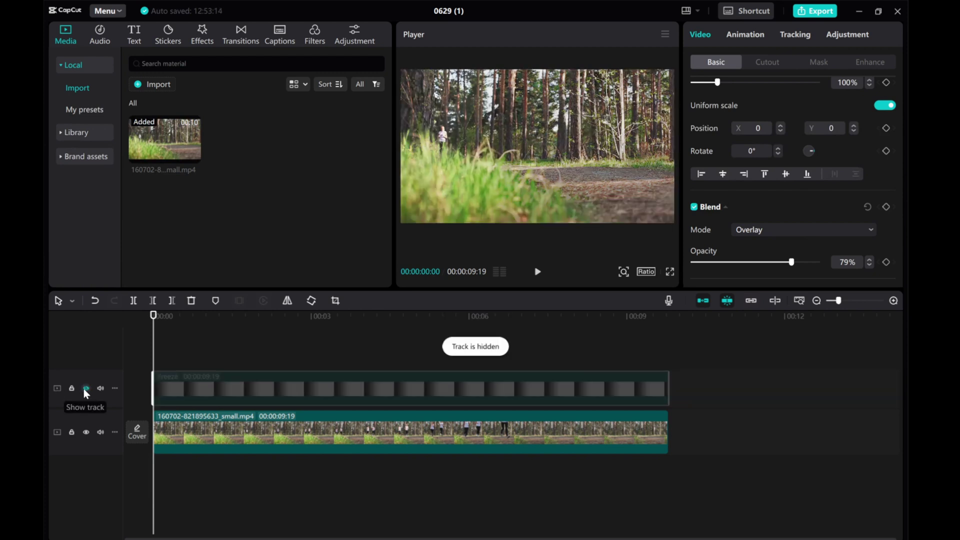
click(86, 388)
click(86, 388)
click(537, 271)
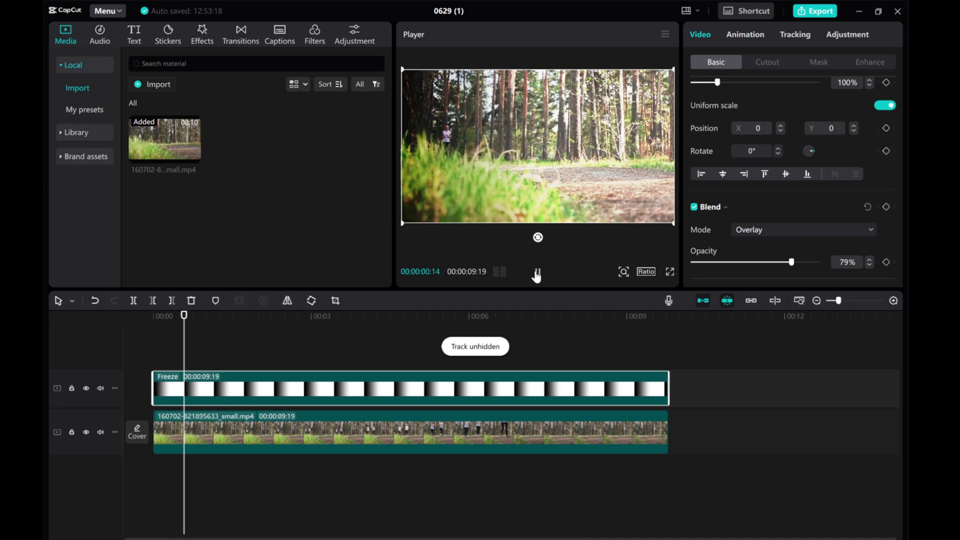